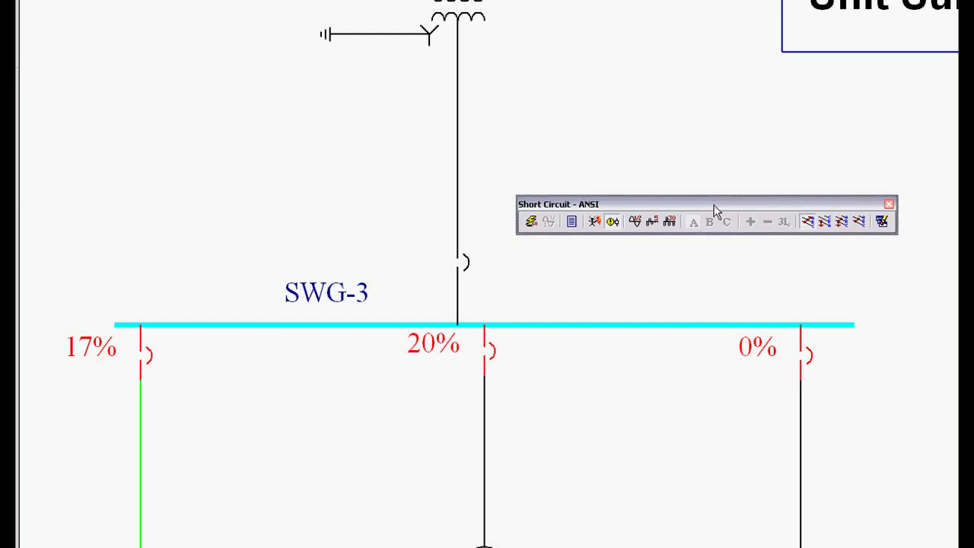
Dock the floating Short Circuit - ANSI toolbar and fit the whole one-line diagram in view.
mouse_move(715, 207)
left_mouse_down()
mouse_move(576, 109)
mouse_move(715, 206)
left_mouse_up()
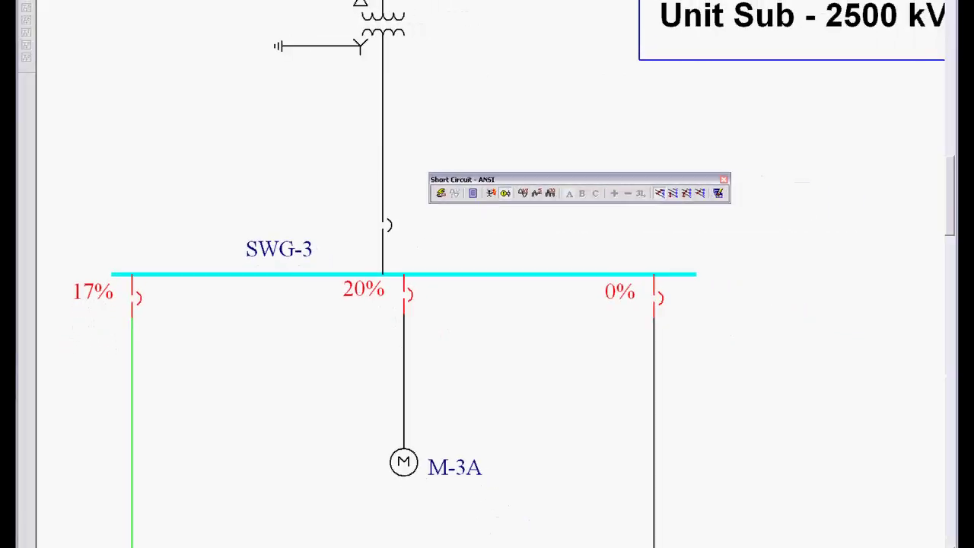
double_click(497, 188)
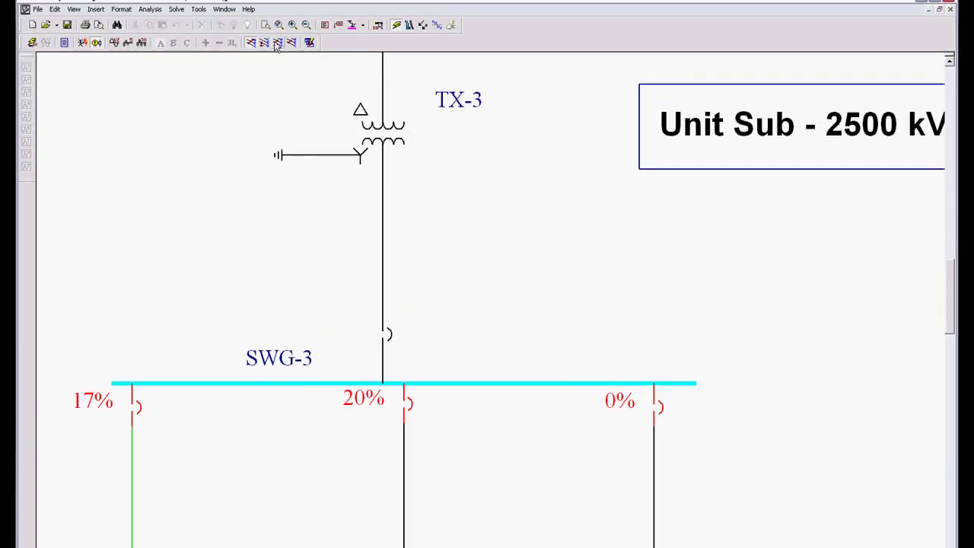
left_click(279, 25)
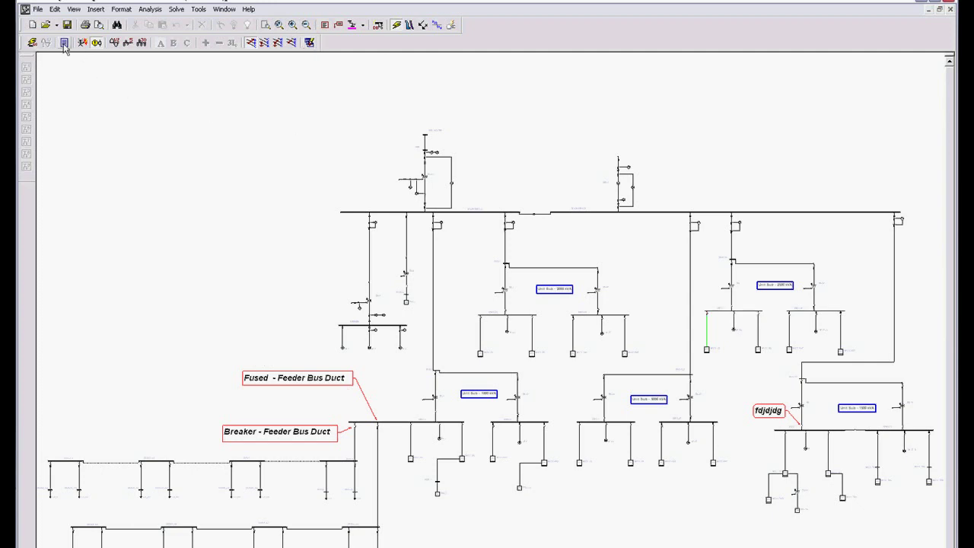
Enable the Equipment Duty and HV & LV Momentary reports in Short Circuit Options, then fault all buses.
left_click(65, 45)
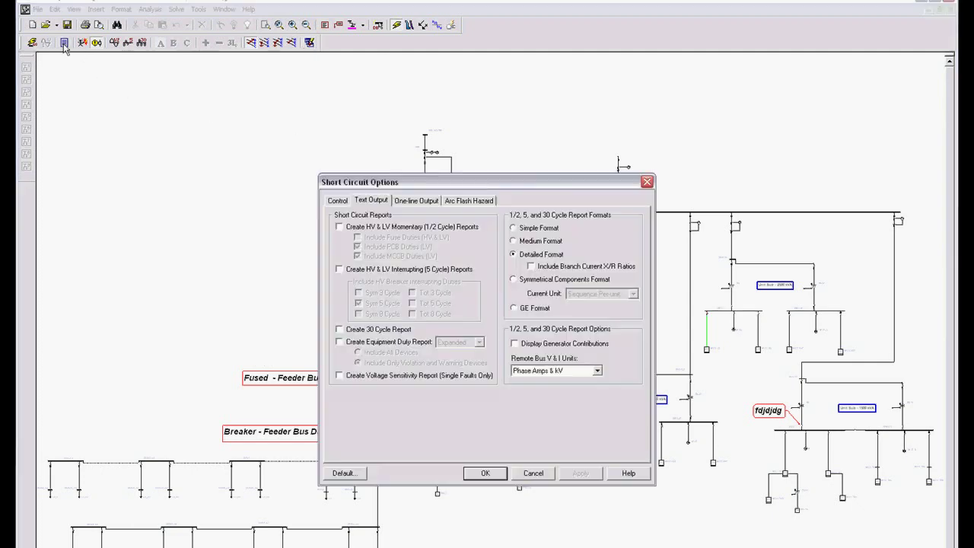
left_click(339, 343)
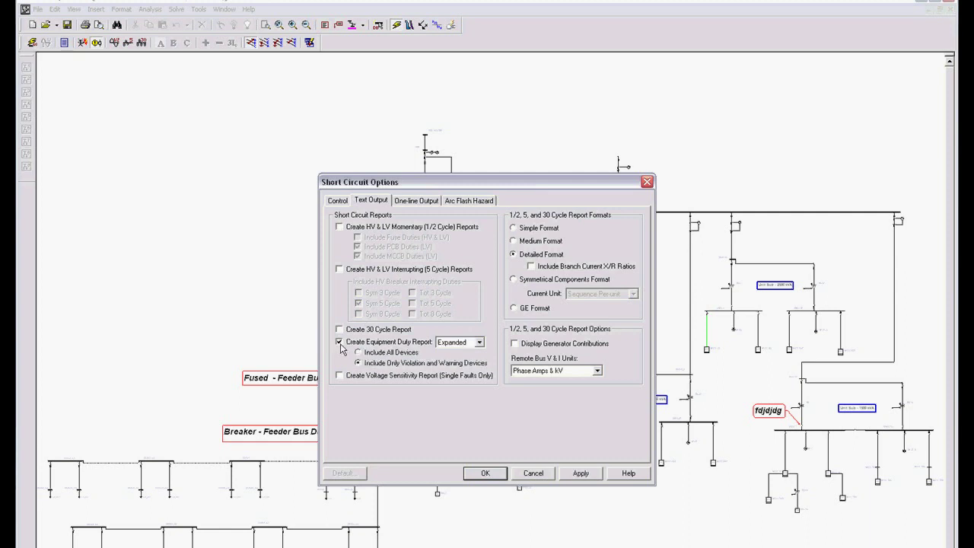
left_click(340, 227)
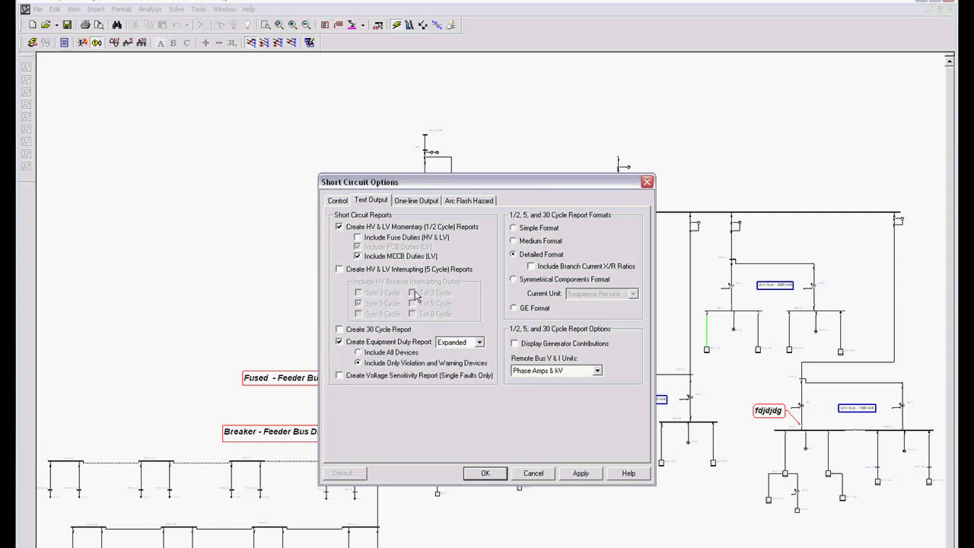
left_click(485, 473)
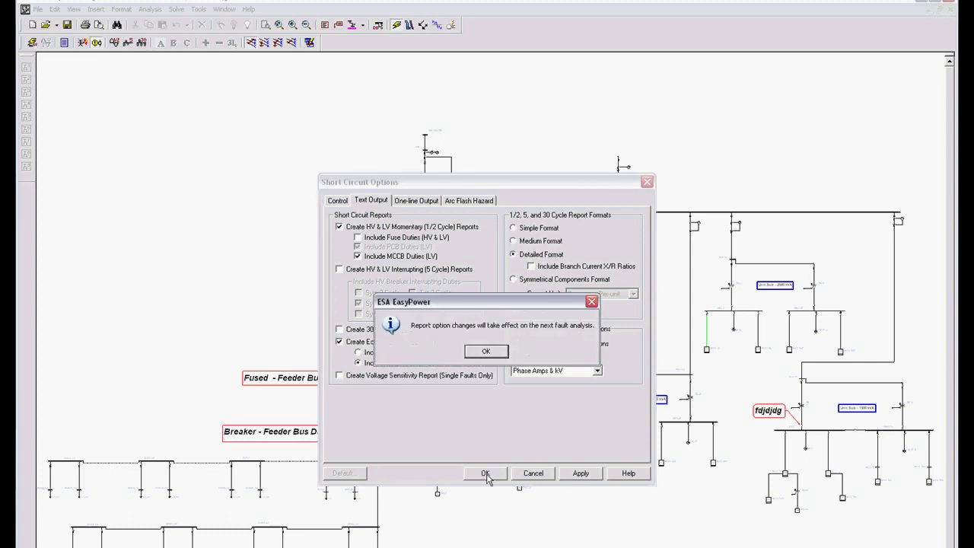
left_click(489, 353)
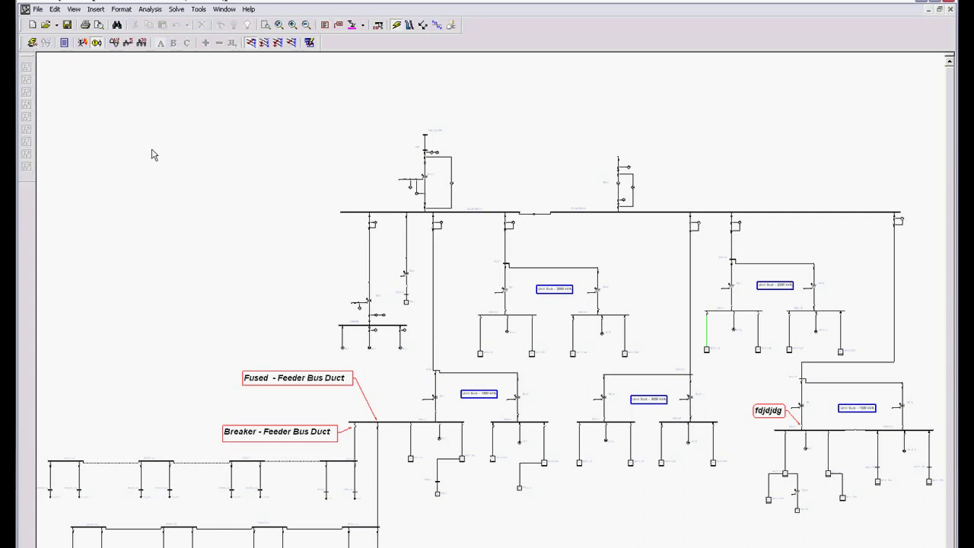
left_click(32, 42)
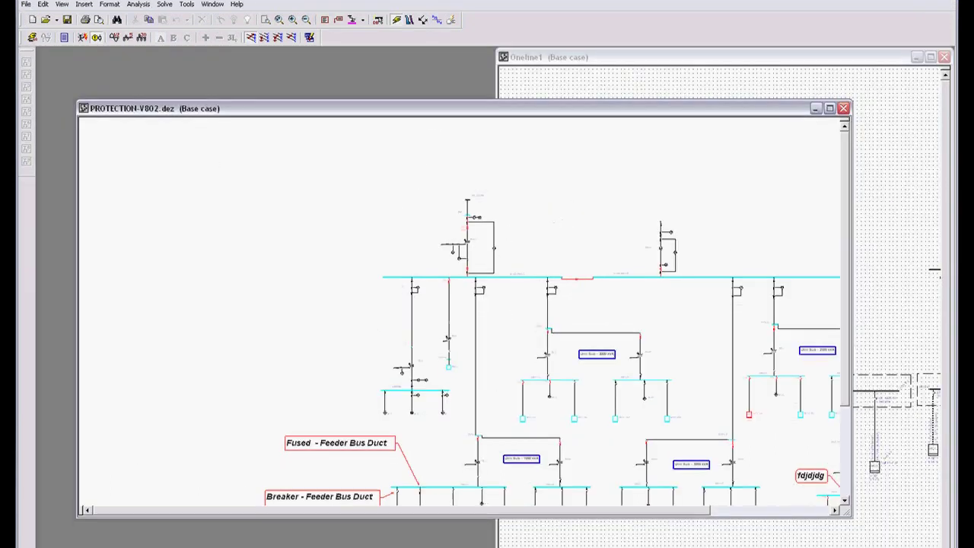
Maximize and zoom the Equipment Duty report showing violations for MAIN SWG-A, MCC-4A and MCC-4AF.
left_click(298, 536)
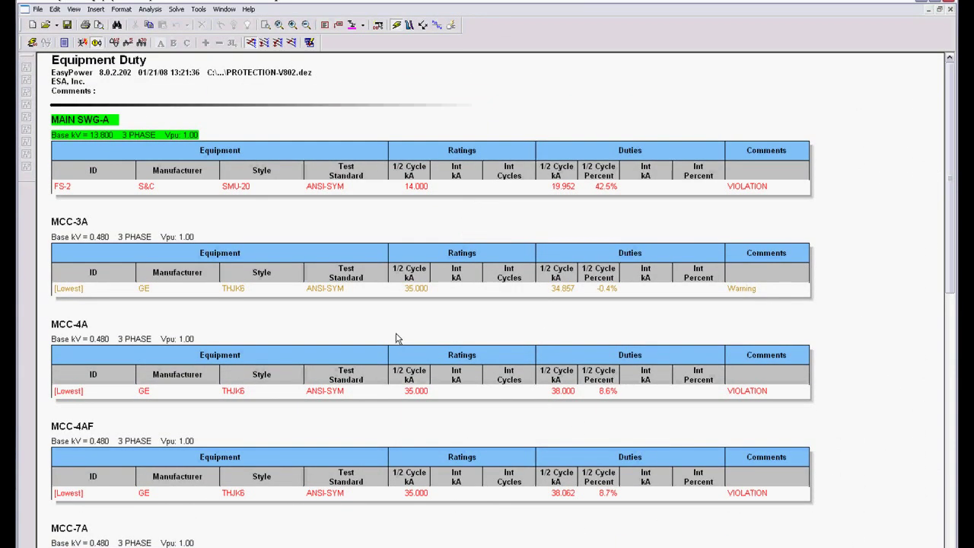
left_click(292, 24)
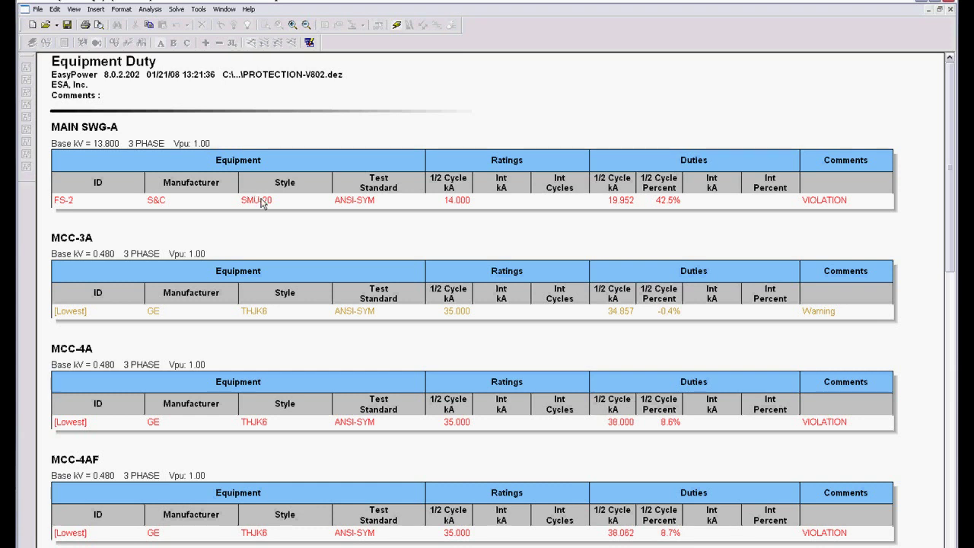
right_click(282, 230)
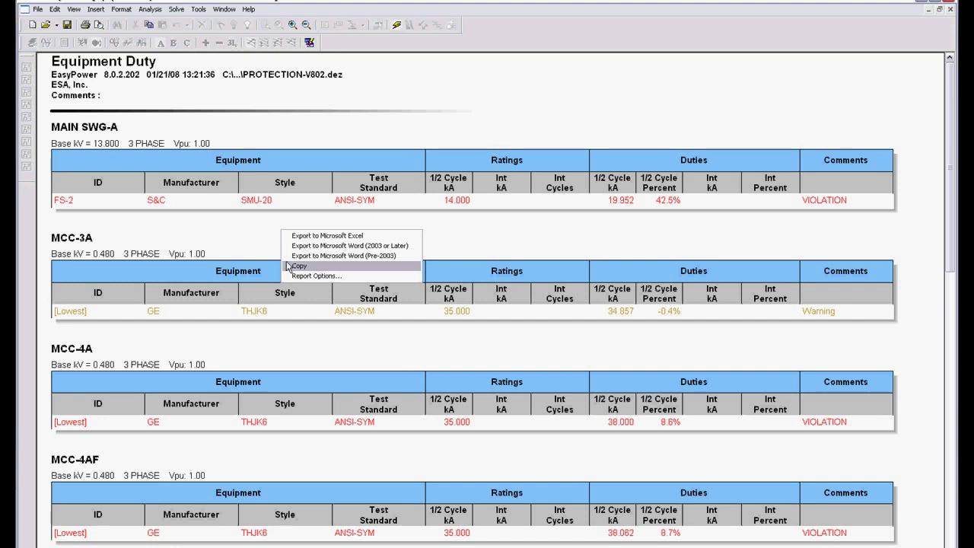
left_click(245, 235)
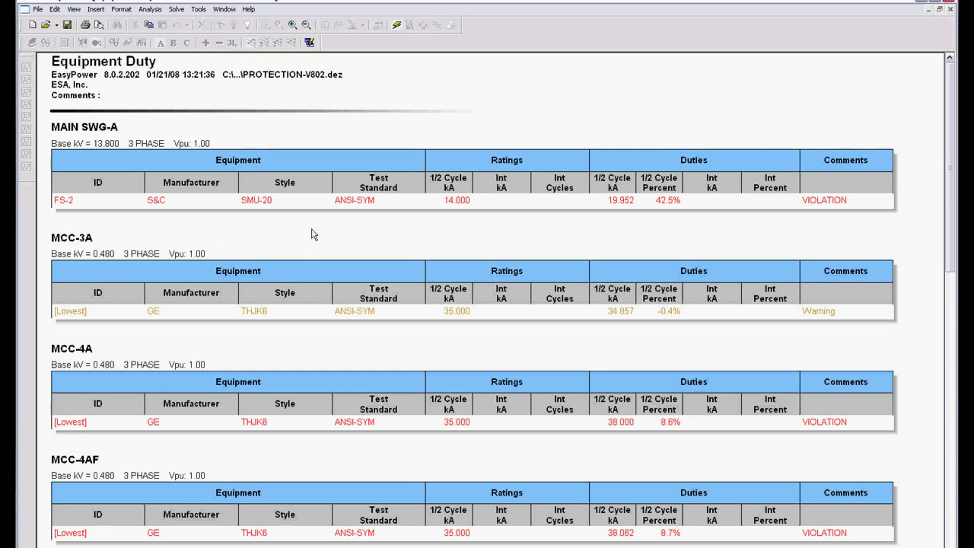
left_click(950, 10)
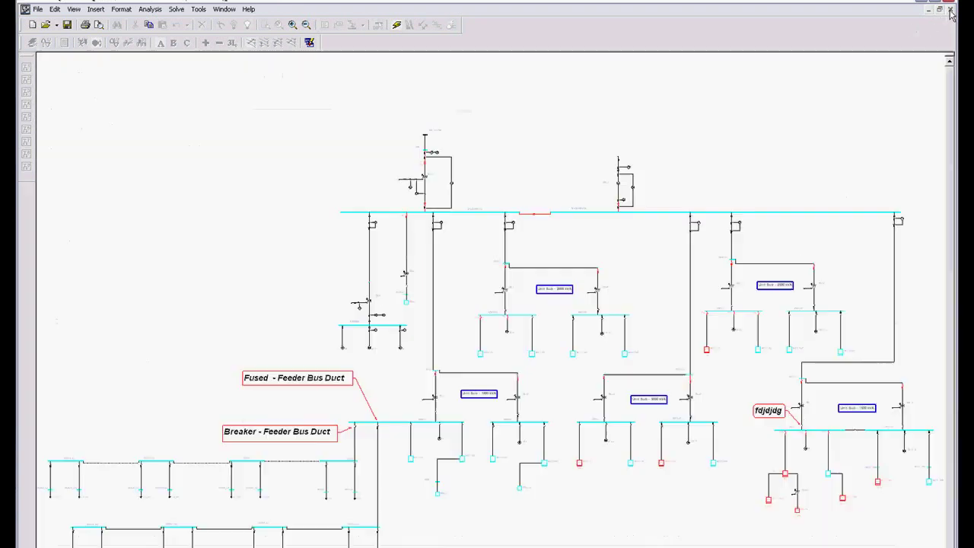
Switch to the HV Momentary Report and zoom in on the 13.8 kV bus fault duties.
left_click(224, 10)
left_click(251, 128)
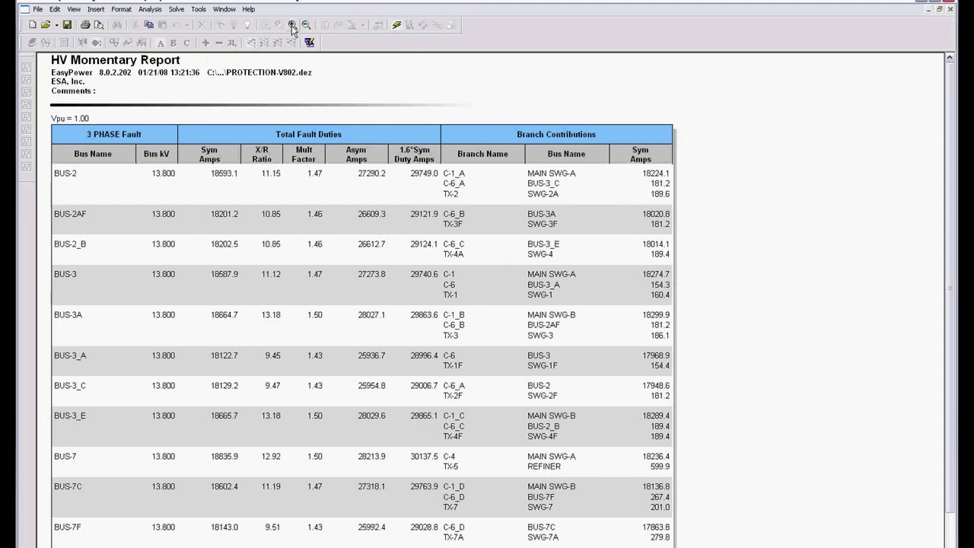
left_click(292, 25)
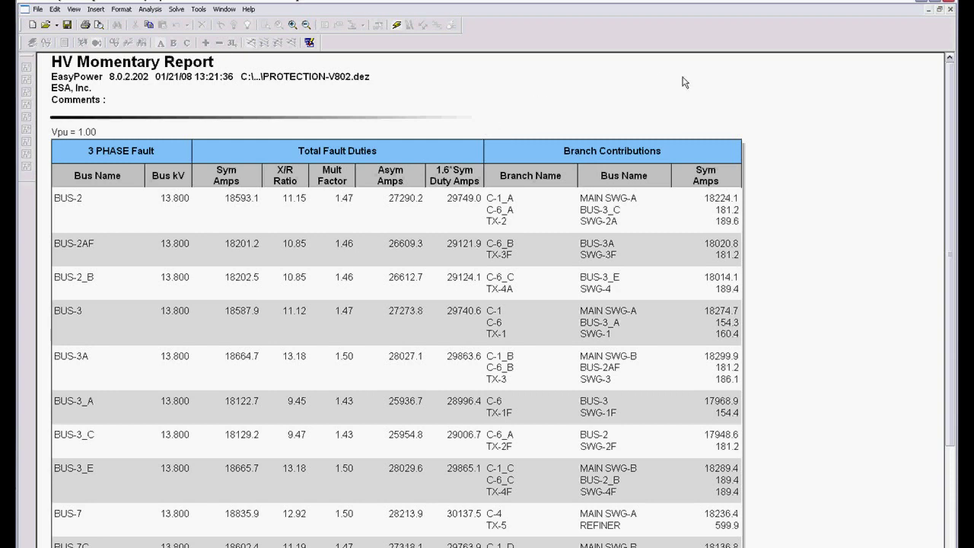
Close the HV report, review the LV Momentary Report of 0.480 kV bus duties, then close it.
left_click(951, 9)
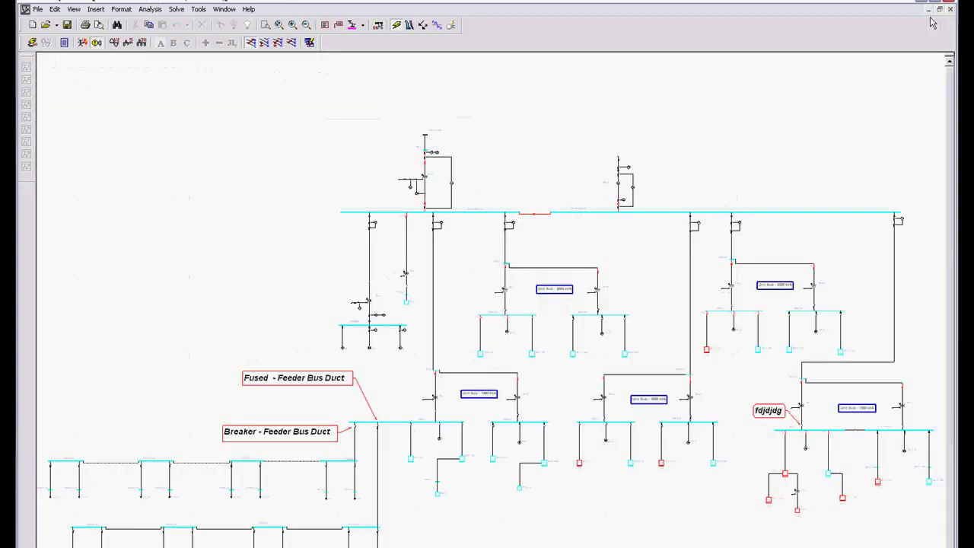
left_click(225, 9)
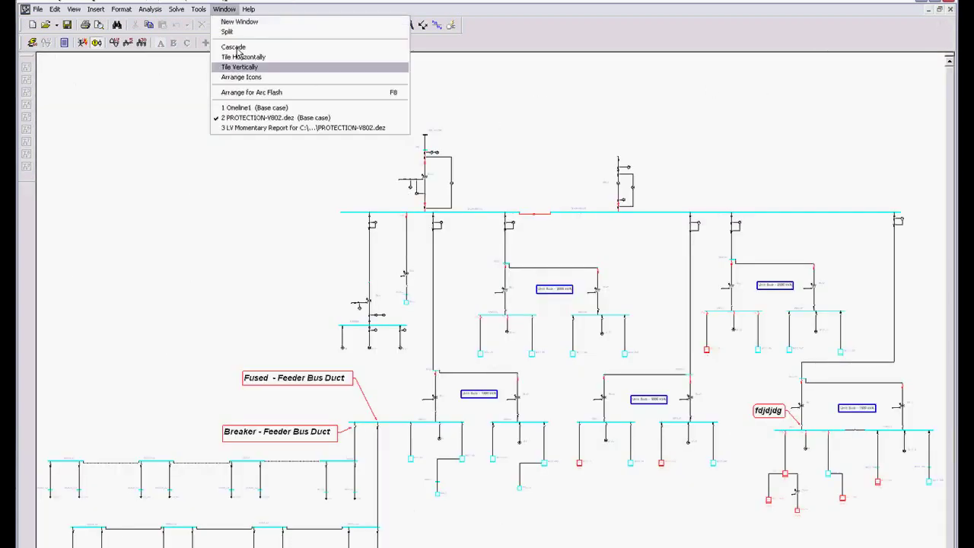
left_click(263, 127)
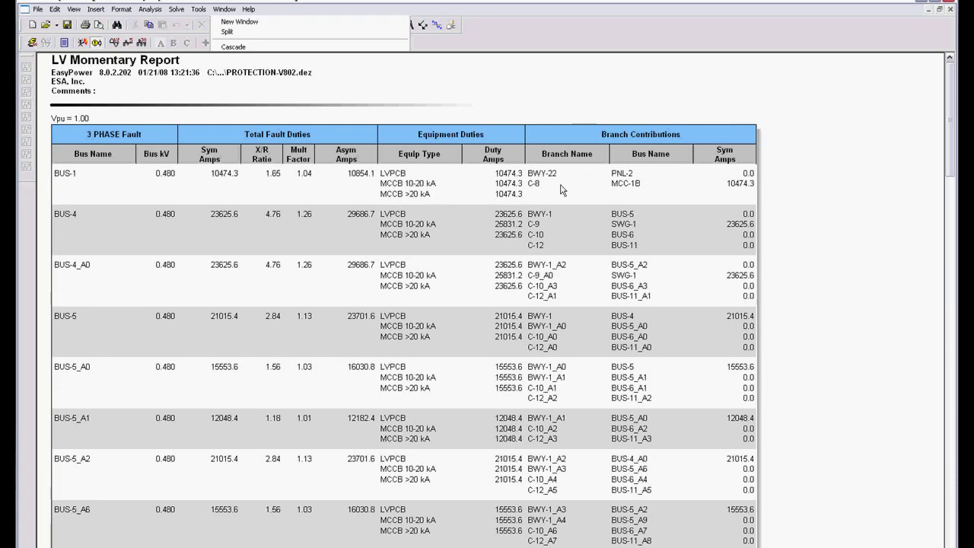
key("Escape")
left_click(949, 10)
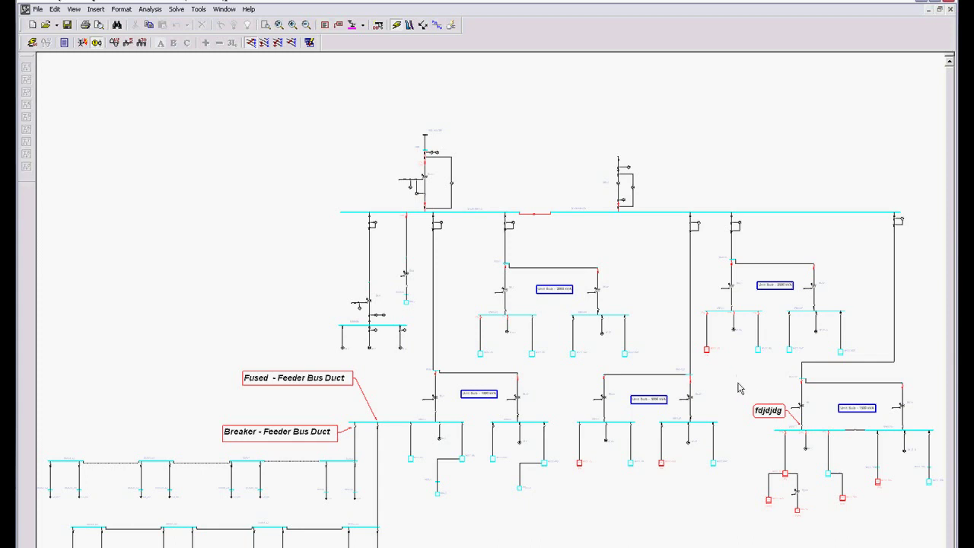
Turn off the Equipment Duty and HV & LV Momentary reports in Short Circuit Options.
left_click(65, 44)
left_click(340, 342)
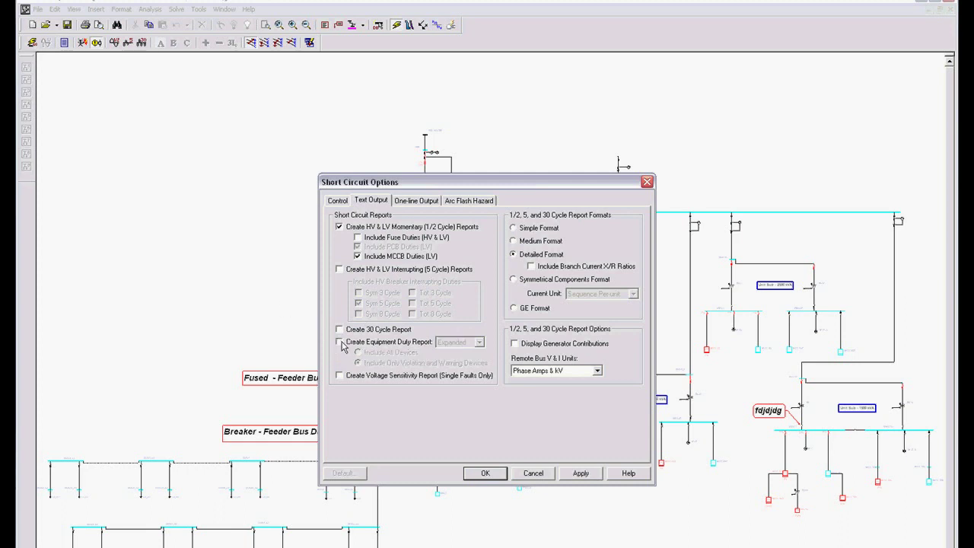
left_click(339, 226)
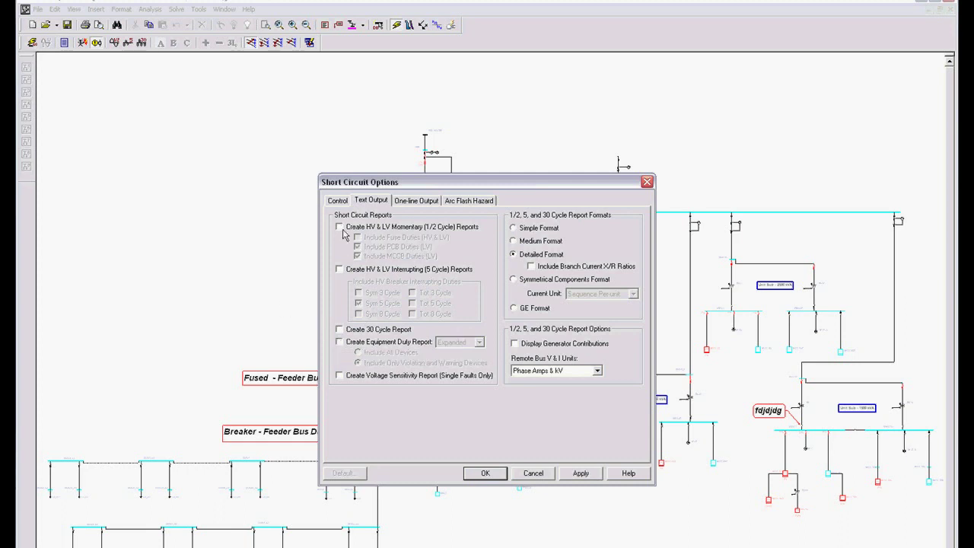
left_click(485, 473)
Pan the one-line to SWG-7, showing its feeder breakers at 75%, 83% and 49% duty.
scroll(766, 515, "up", 6)
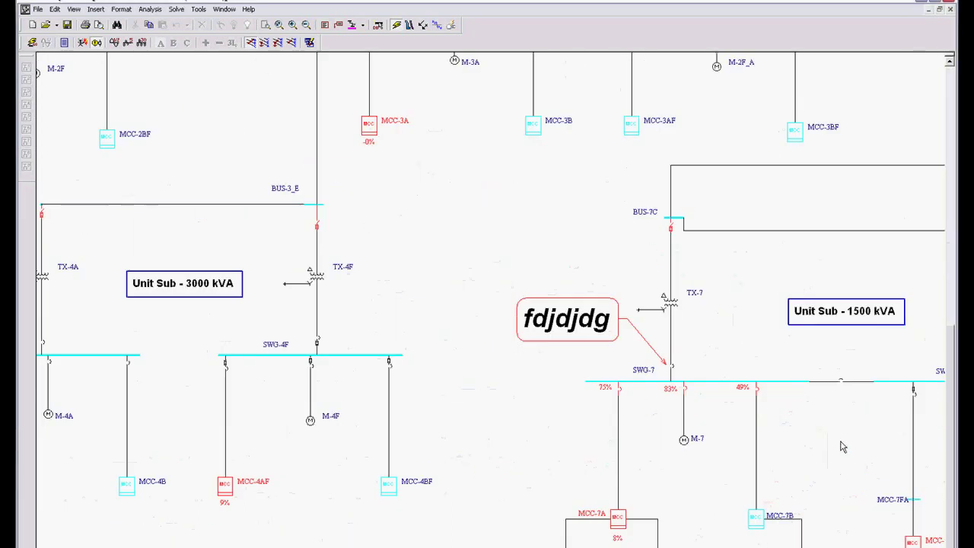
scroll(820, 439, "down", 3)
scroll(528, 449, "up", 4)
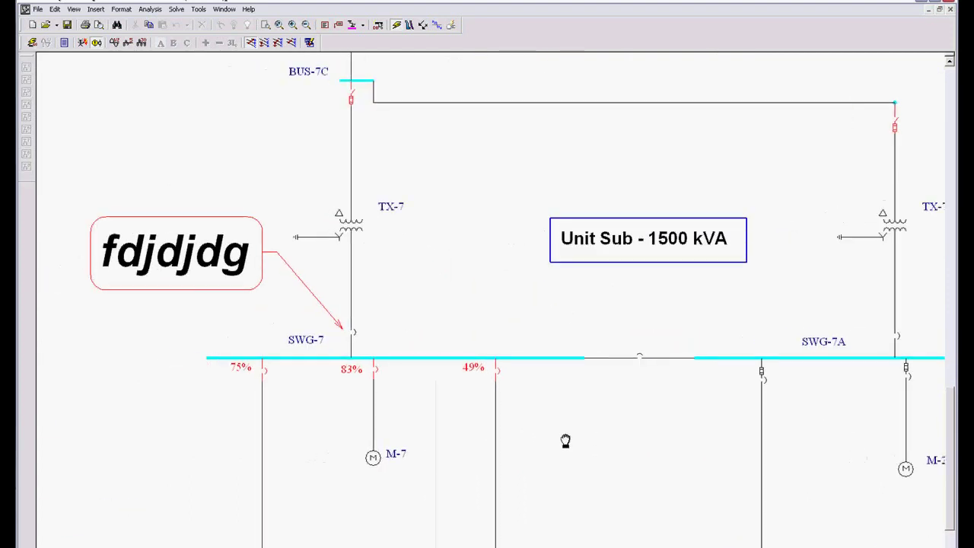
left_click_drag(589, 445, 704, 458)
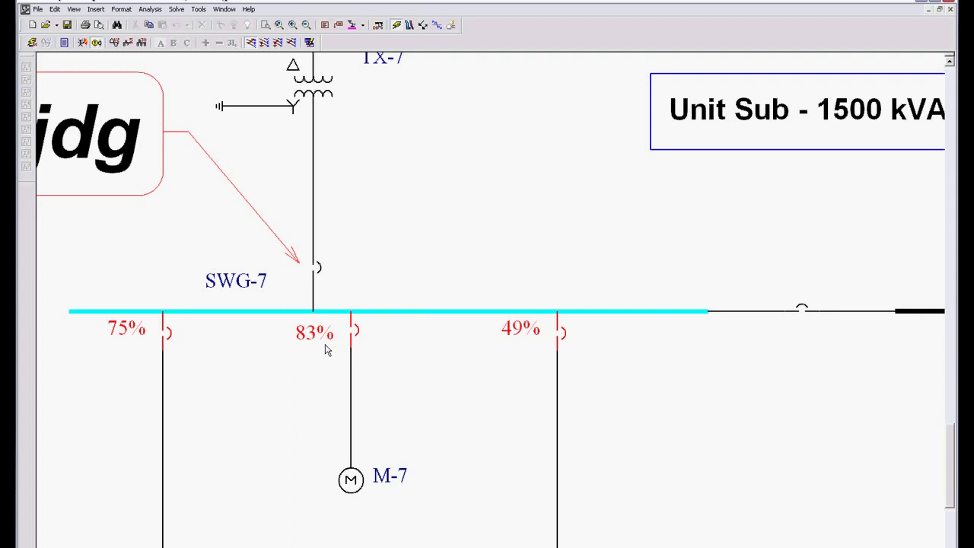
scroll(326, 349, "down", 1)
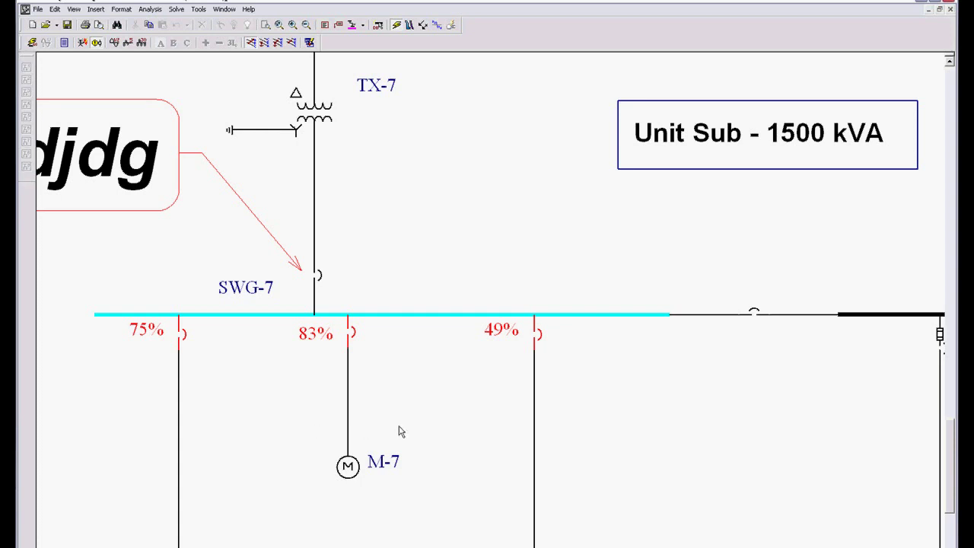
left_click(754, 315)
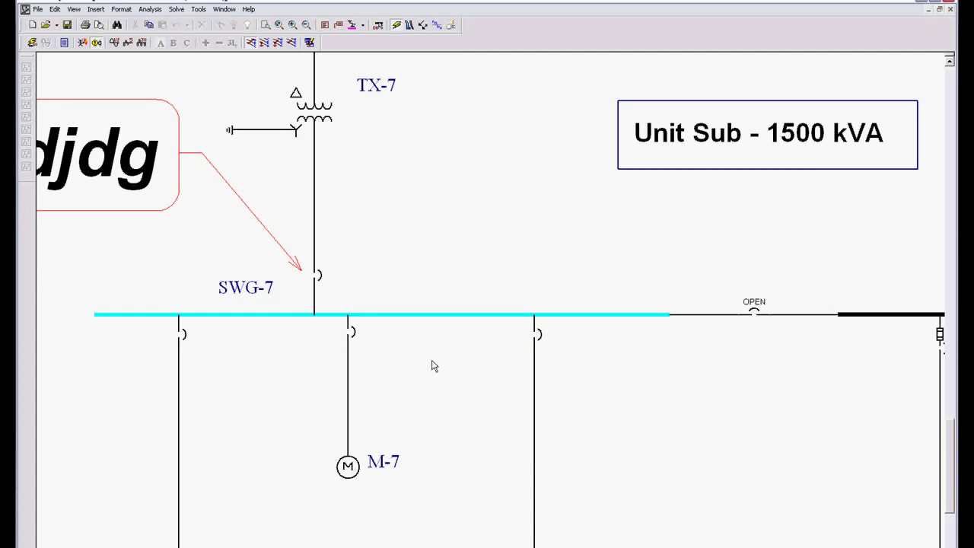
left_click(754, 315)
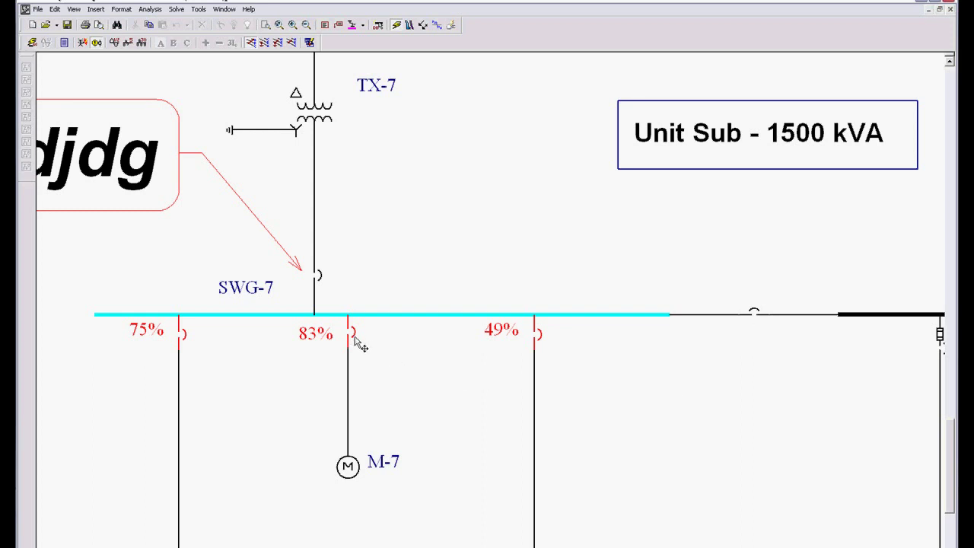
left_click(355, 341)
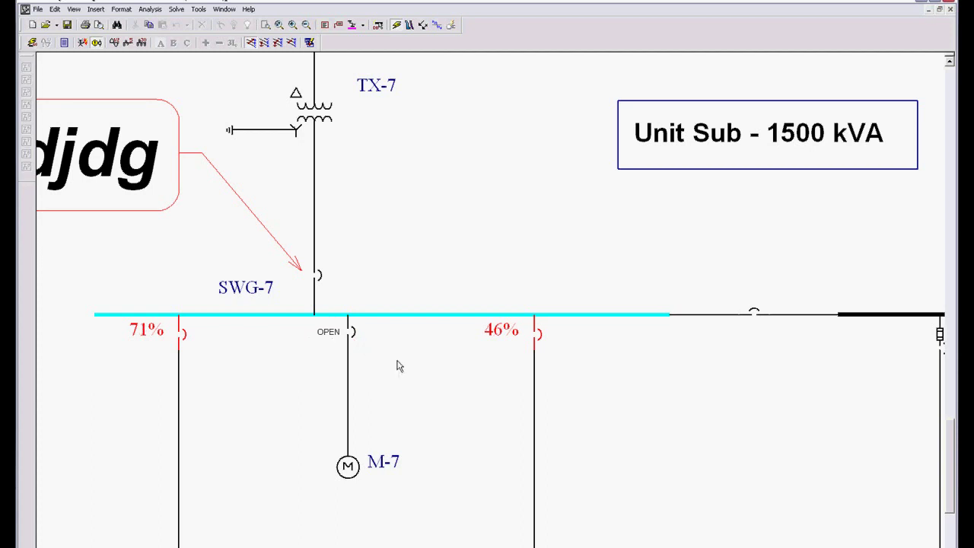
left_click(356, 337)
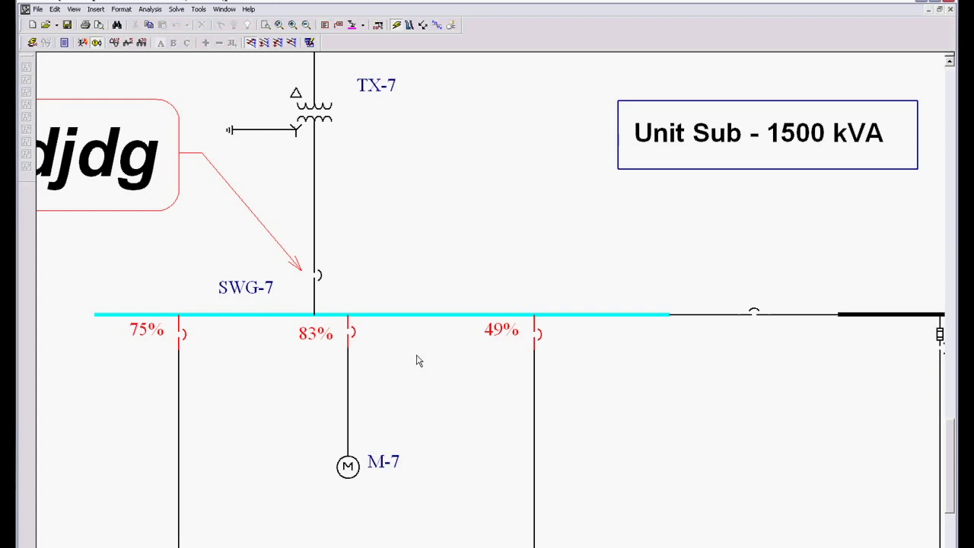
scroll(417, 361, "down", 1)
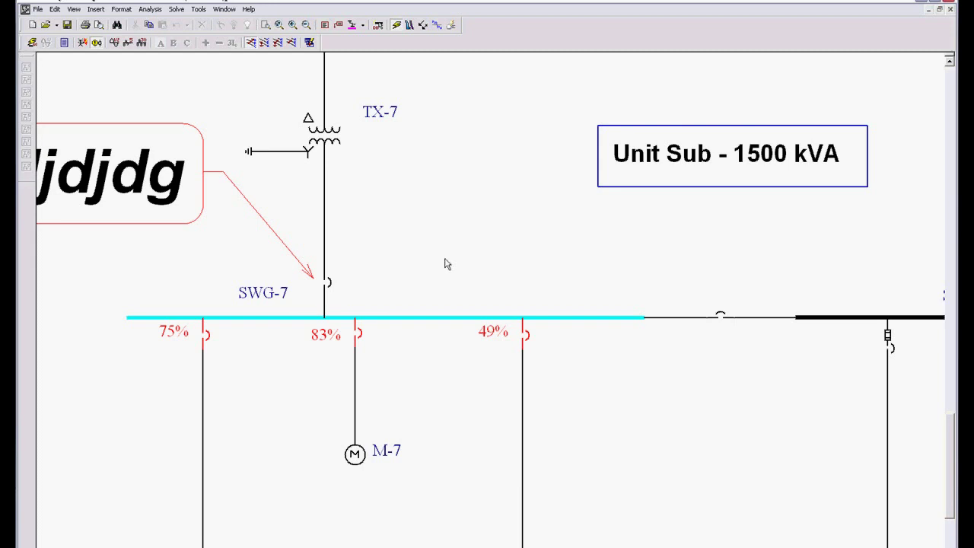
Display branch fault currents around SWG-7, such as 26.52 through TX-7.
scroll(437, 313, "down", 2)
scroll(436, 310, "up", 1)
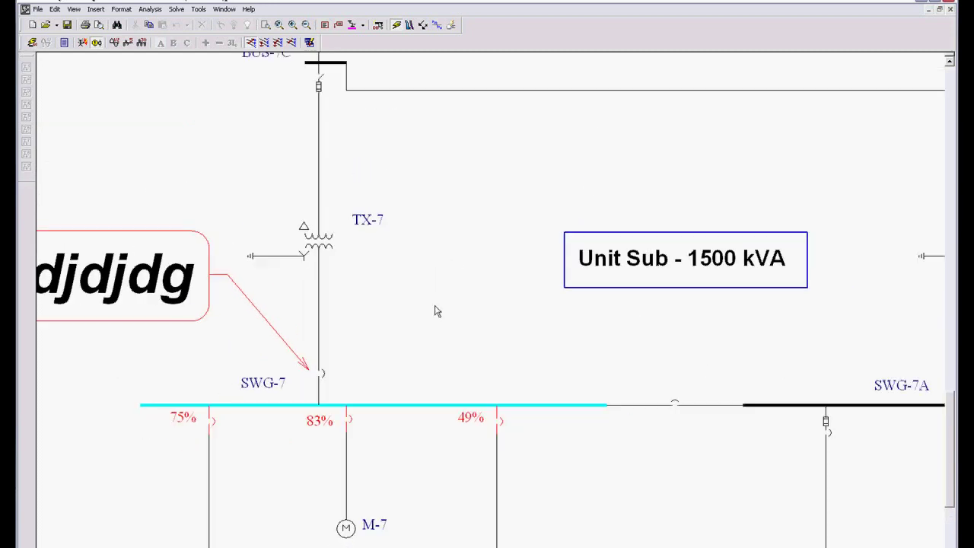
left_click(115, 44)
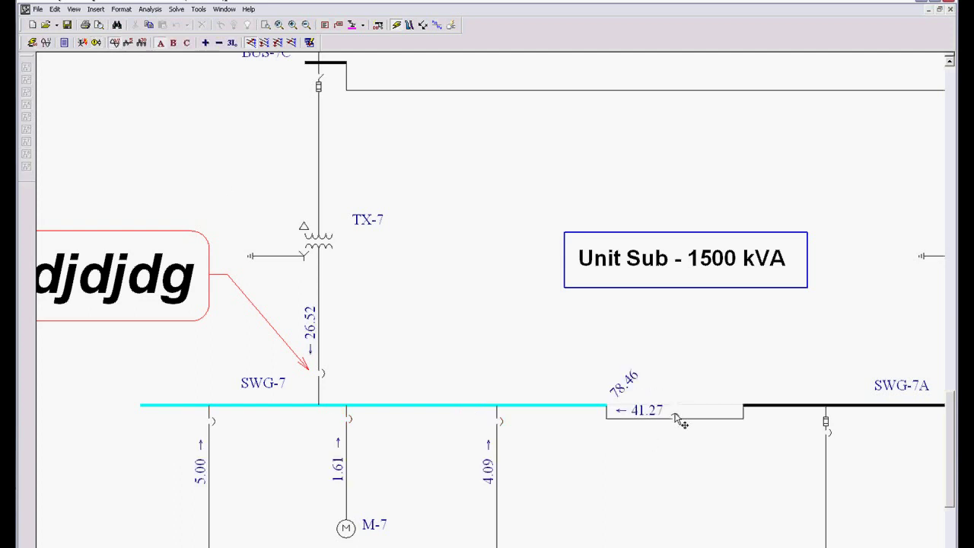
Open and reclose the SWG-7 tie breaker to compare currents, then pan toward BUS-7C.
scroll(654, 431, "up", 1)
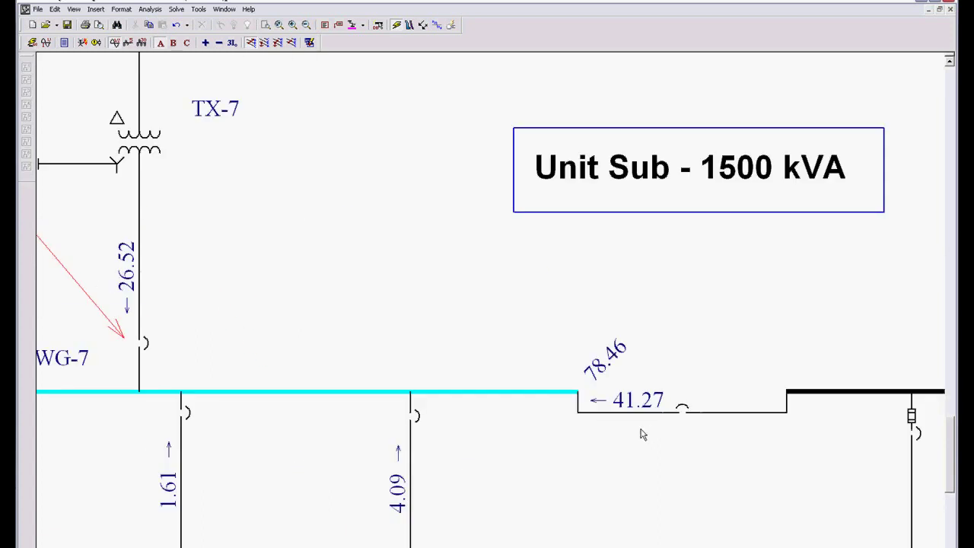
scroll(639, 429, "left", 1)
left_click(700, 424)
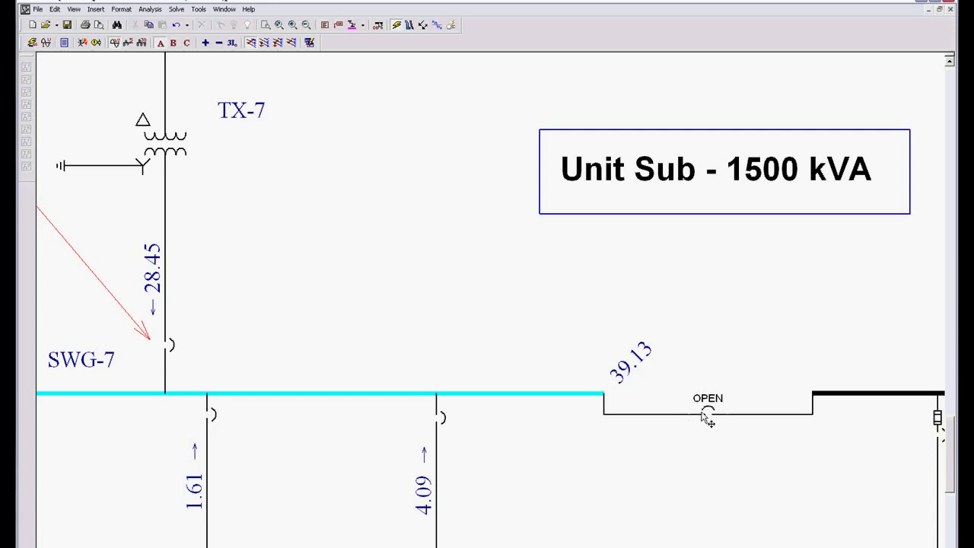
left_click(707, 419)
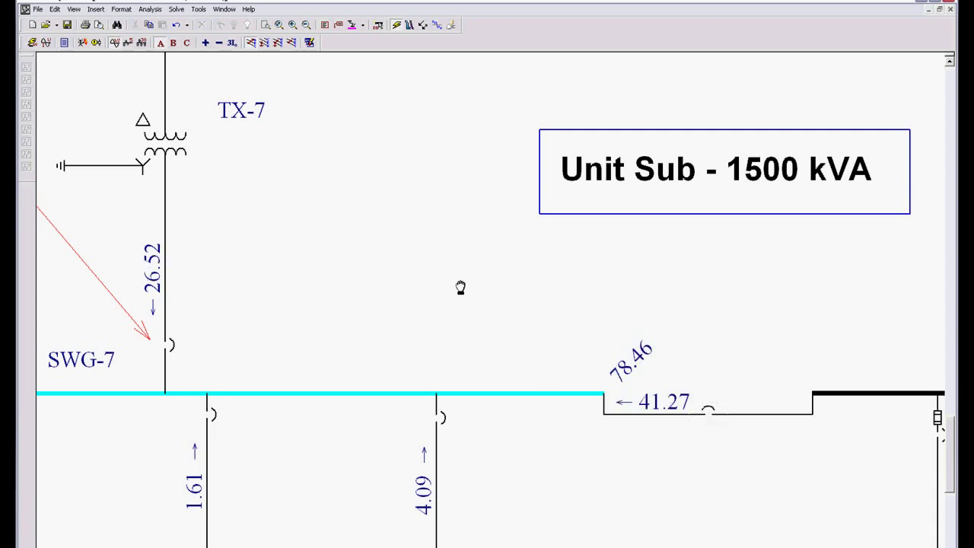
scroll(556, 370, "down", 2)
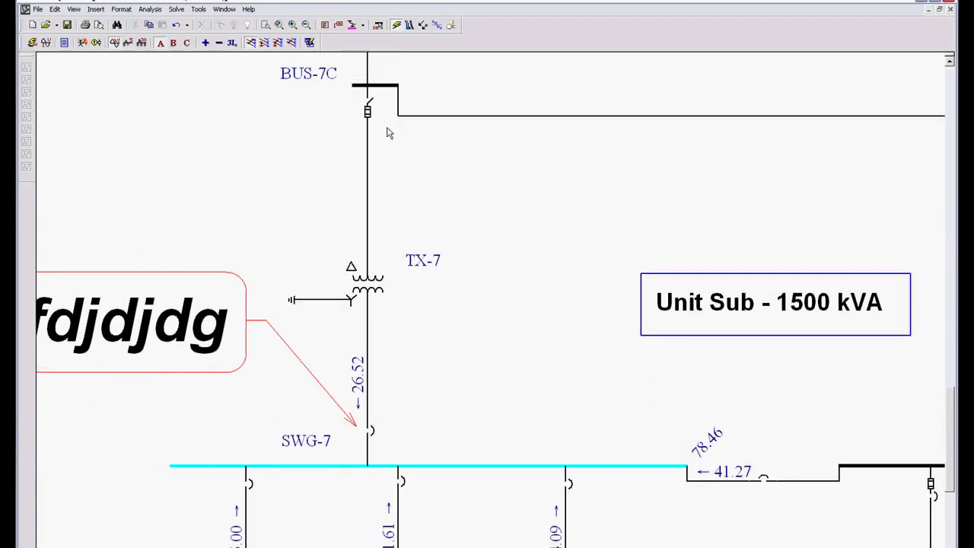
left_click_drag(408, 169, 396, 226)
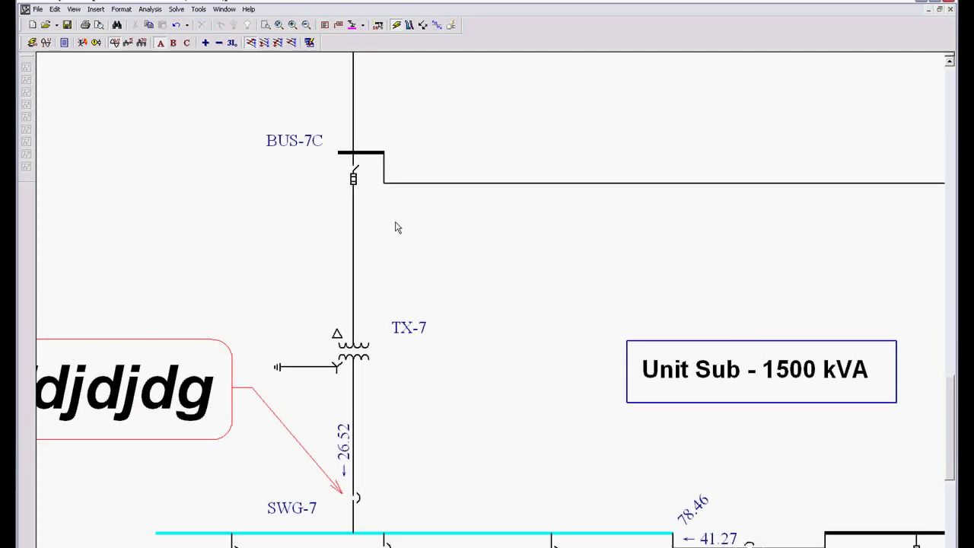
Show remote voltage and currents for BUS-7C: 2.15, 0.88, 1.23, and 0.92 through TX-7.
left_click(373, 156)
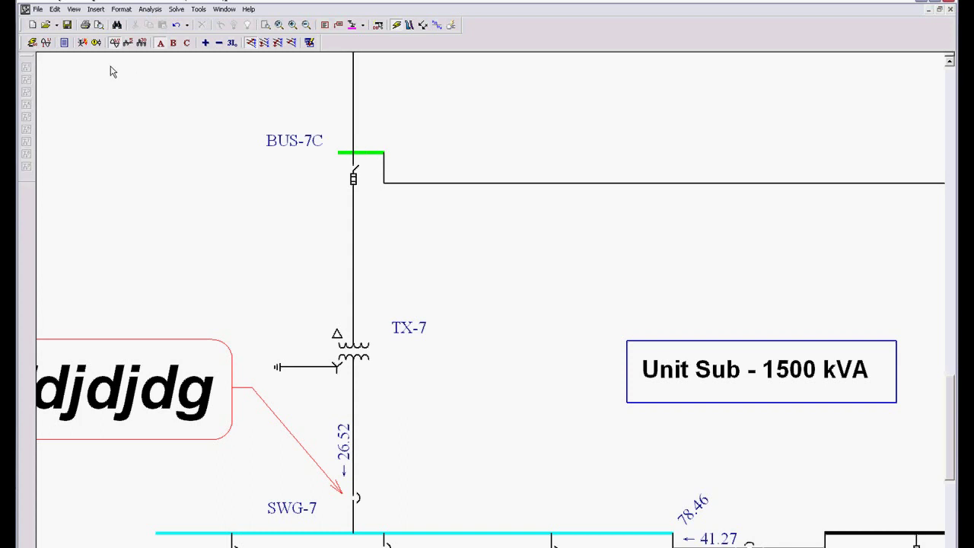
left_click(46, 43)
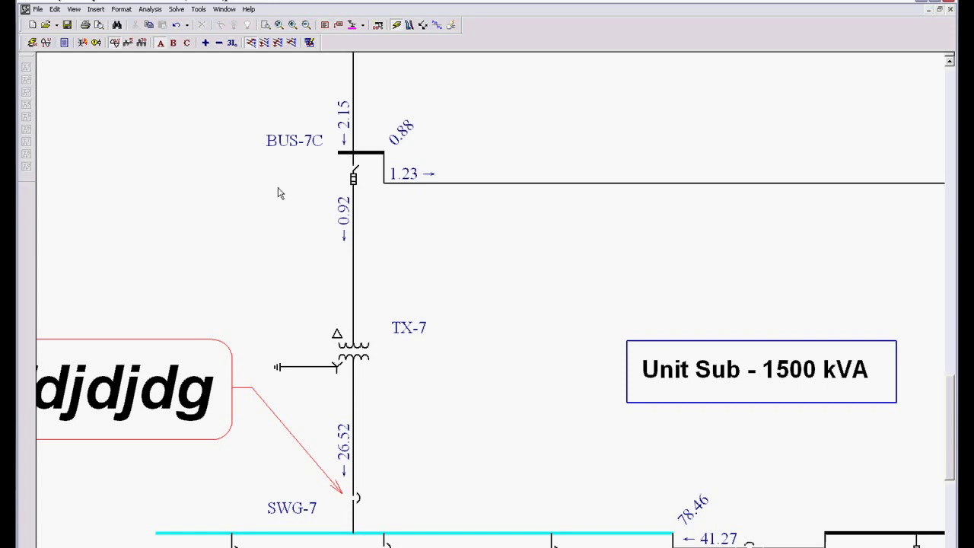
scroll(301, 210, "down", 1)
scroll(262, 228, "up", 1)
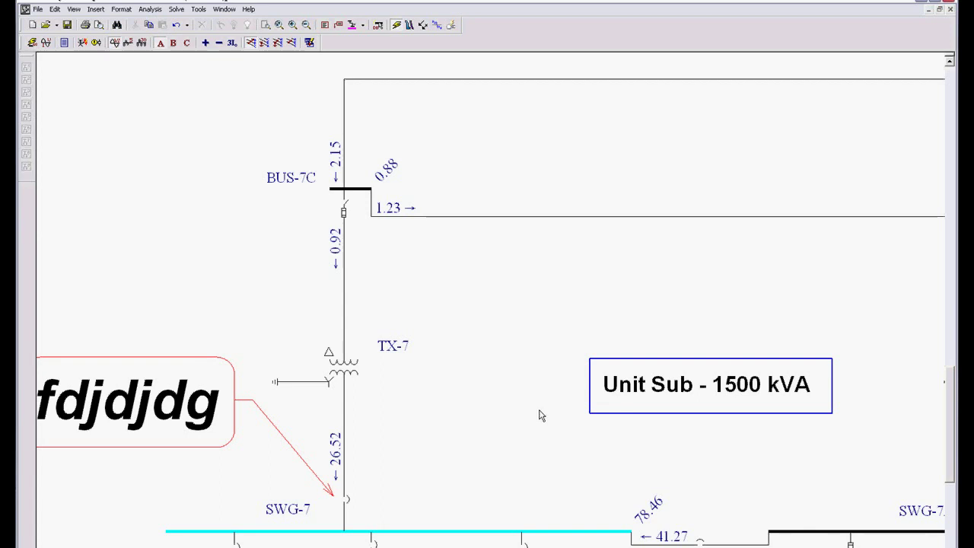
Zoom to fit, box-select the upper-left equipment, and turn on Remote Bus V & I for it.
left_click(279, 26)
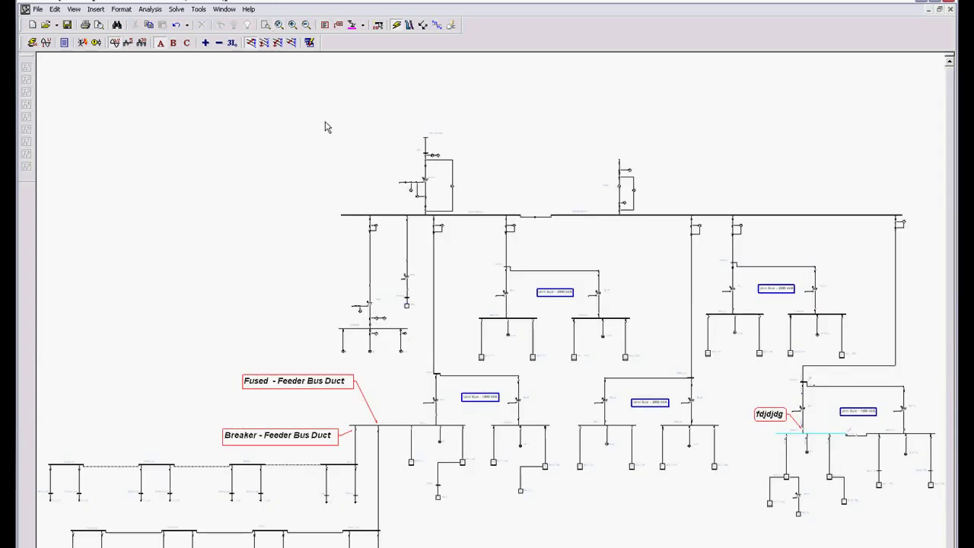
mouse_move(325, 121)
left_mouse_down()
mouse_move(456, 265)
mouse_move(626, 368)
mouse_move(653, 373)
left_mouse_up()
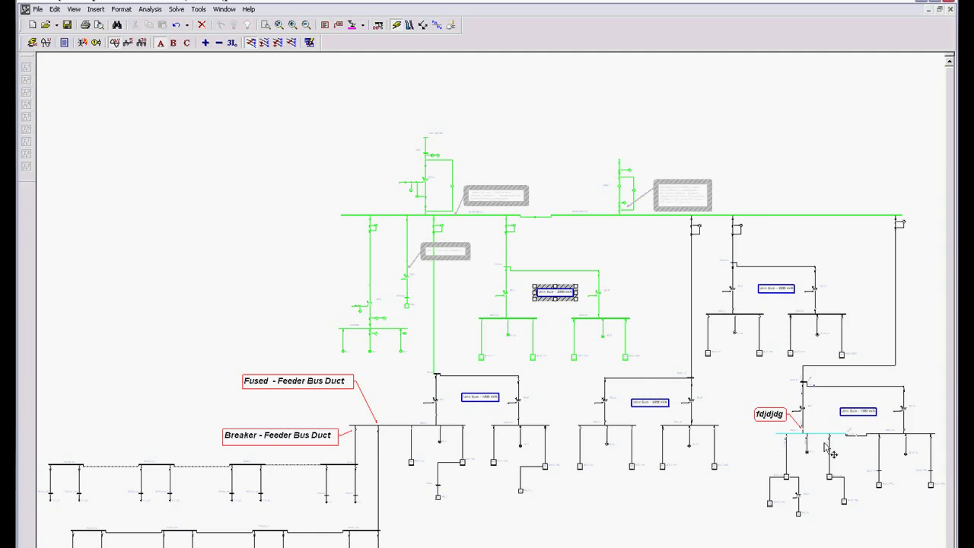
right_click(248, 244)
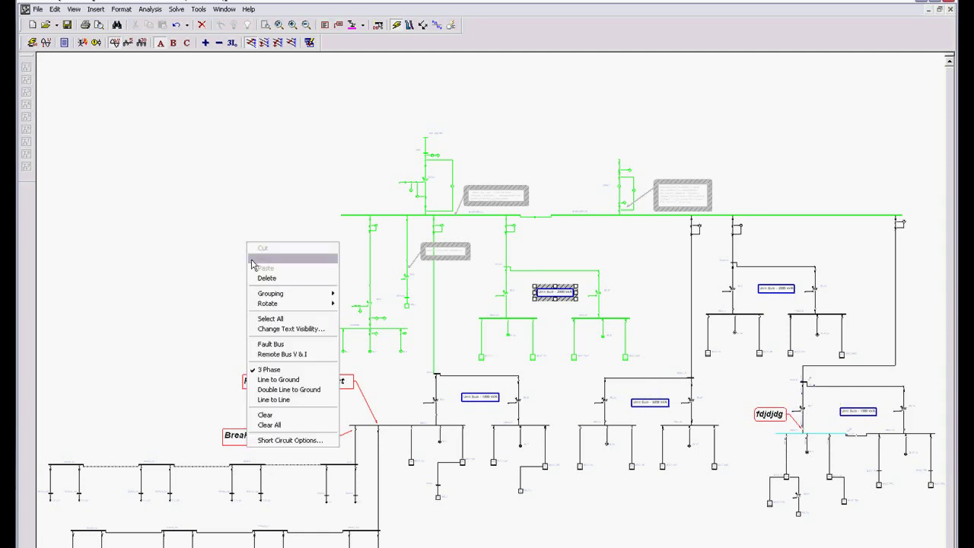
left_click(284, 355)
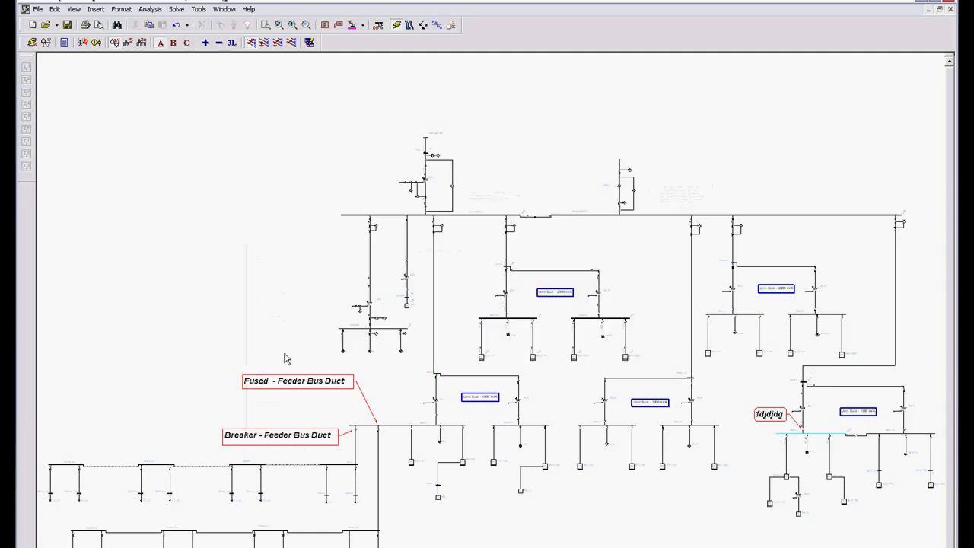
left_click(265, 25)
Zoom into TX-1U (0.13, 1.06) and pan across MAIN SWG-A to the GEN-1 branch (0.86).
left_click_drag(395, 140, 482, 239)
scroll(482, 363, "up", 2)
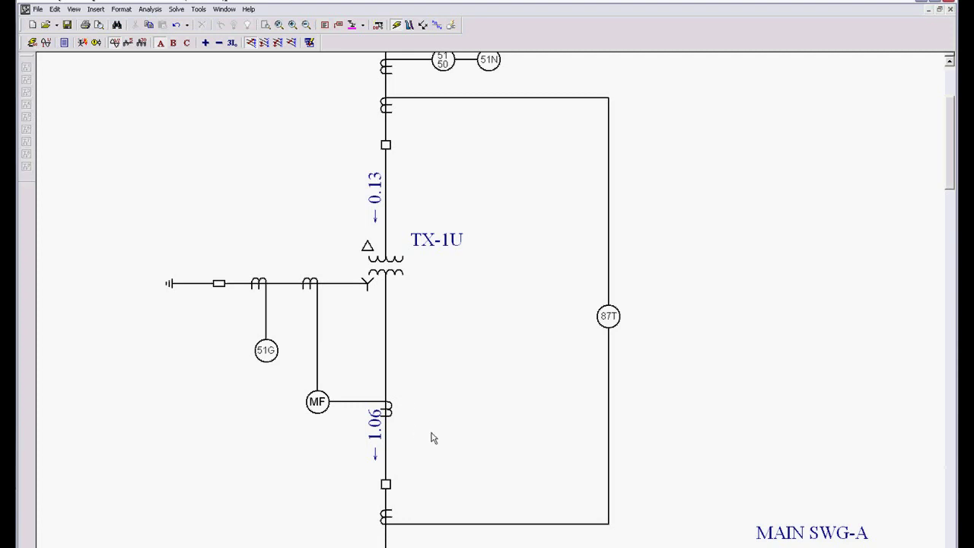
scroll(446, 436, "down", 1)
left_click_drag(802, 409, 320, 315)
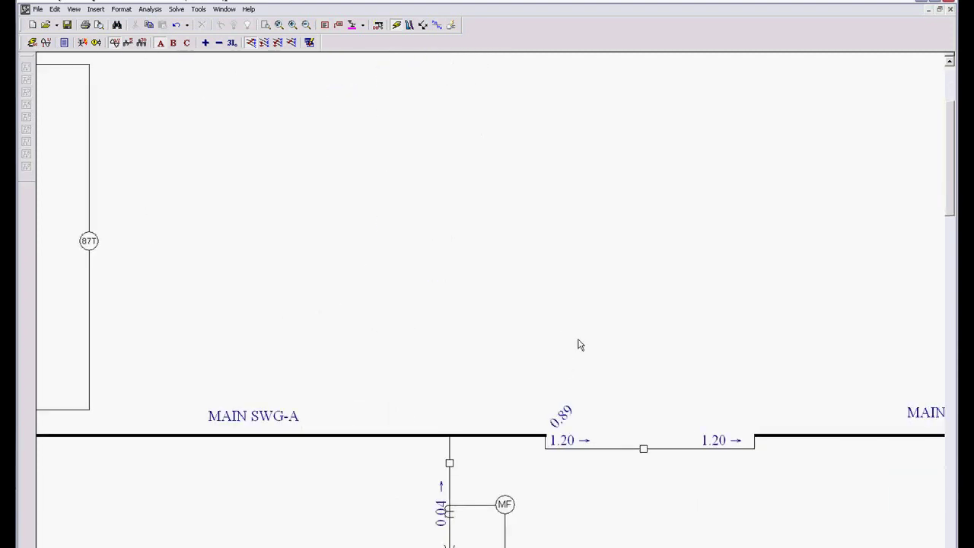
left_click_drag(578, 343, 477, 318)
scroll(477, 318, "up", 1)
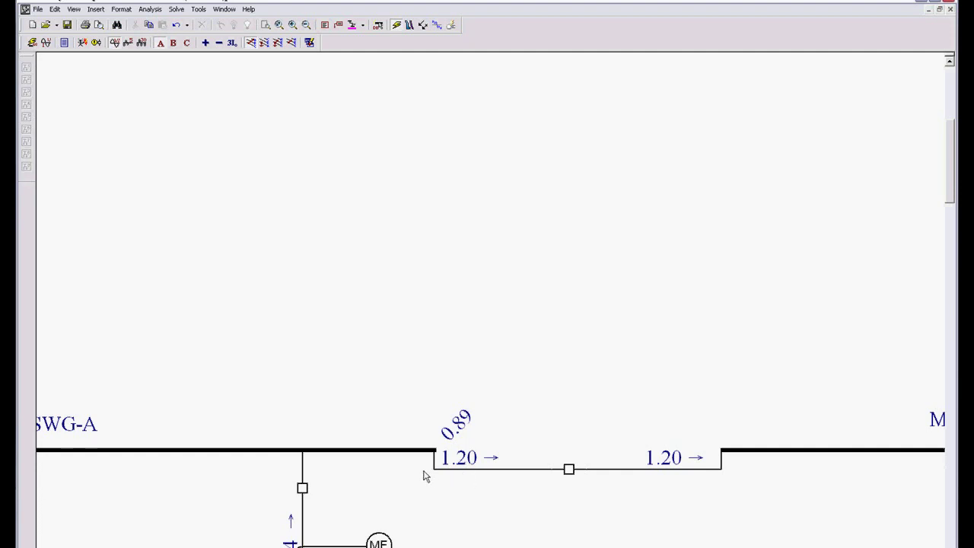
left_click_drag(822, 337, 311, 413)
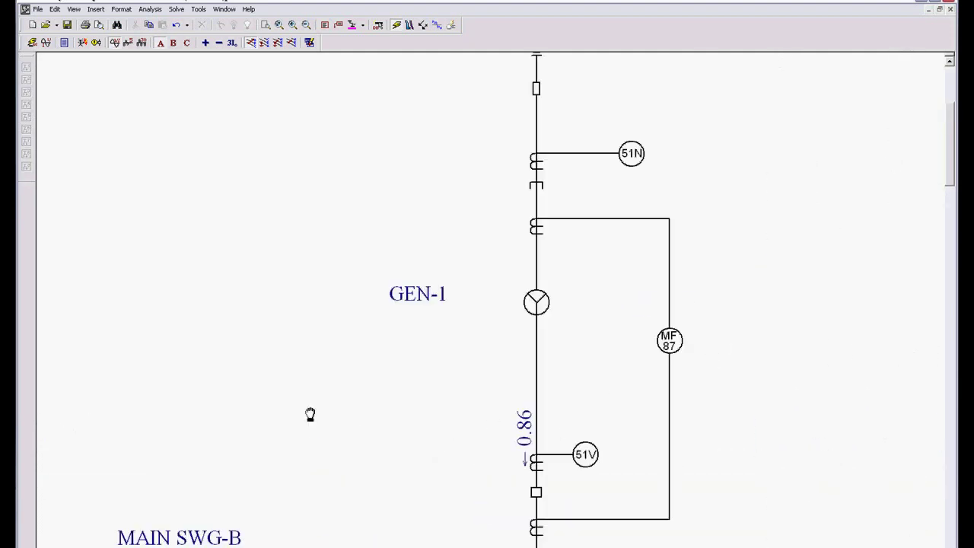
scroll(506, 449, "up", 1)
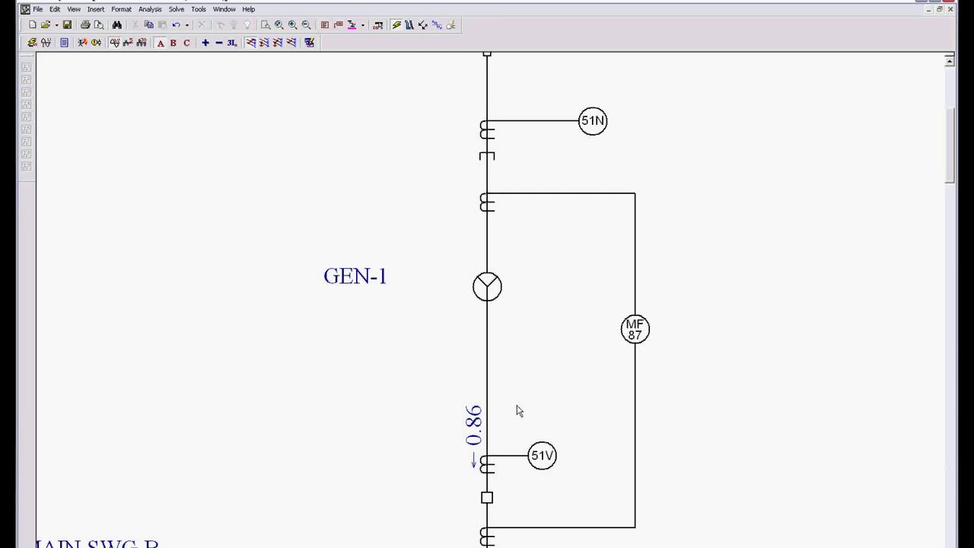
scroll(517, 411, "down", 1)
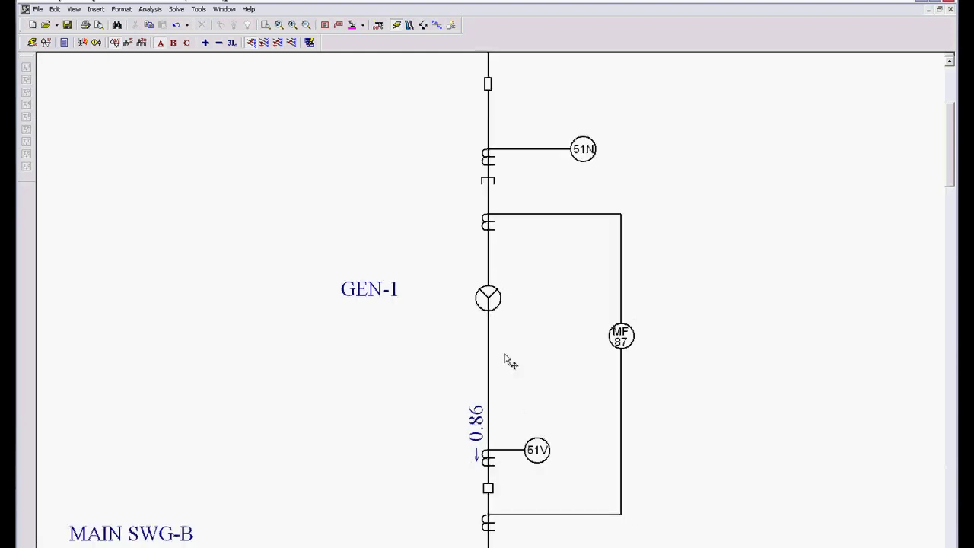